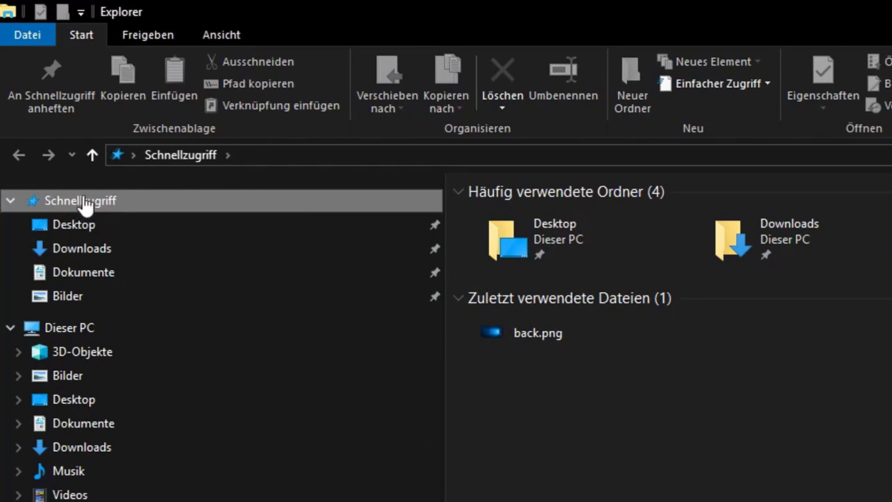
- Turn off showing recently used files and frequently used folders in Schnellzugriff through the folder options, and apply the change
{"action": "right_click", "coordinate": [113, 199]}
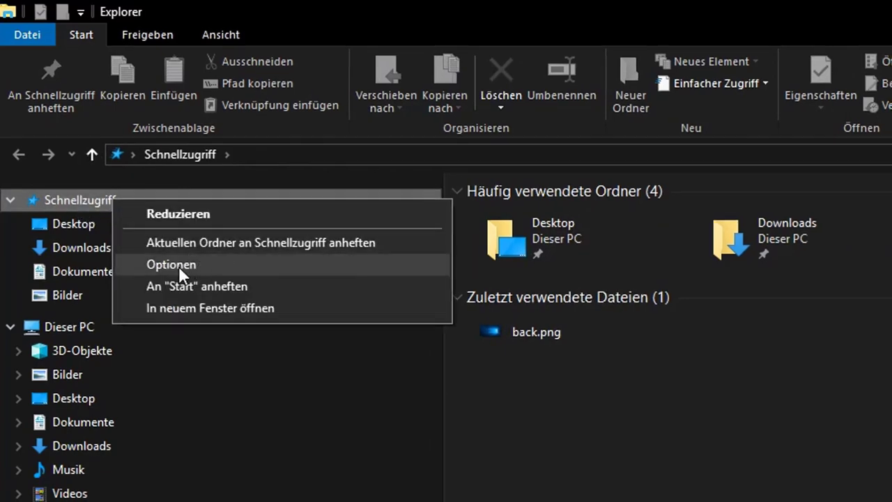
{"action": "left_click", "coordinate": [178, 265]}
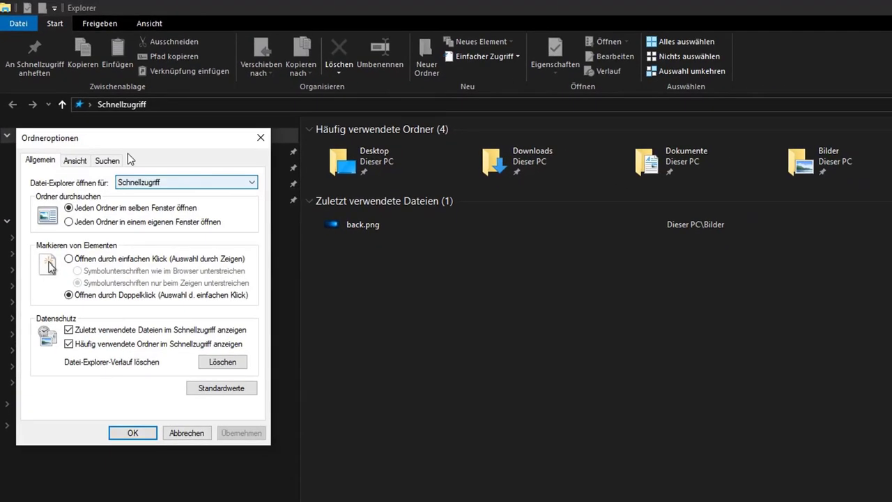
{"action": "left_click_drag", "start_coordinate": [140, 137], "coordinate": [544, 133]}
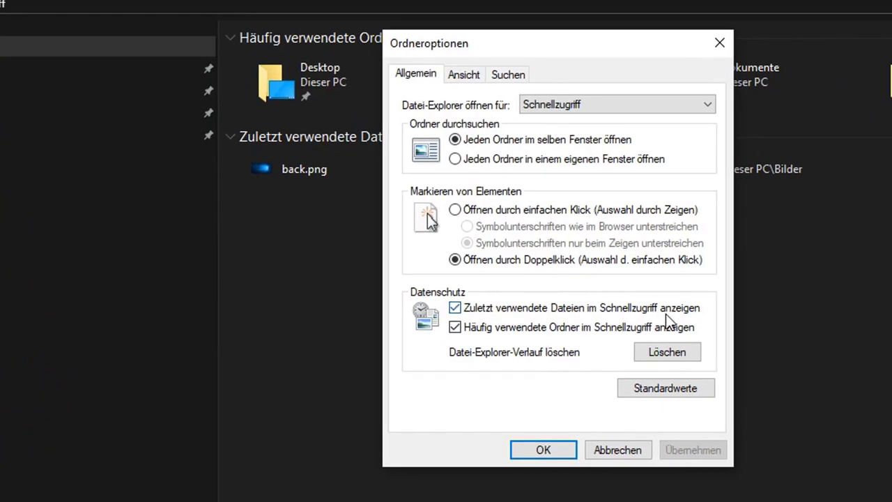
{"action": "left_click", "coordinate": [455, 307]}
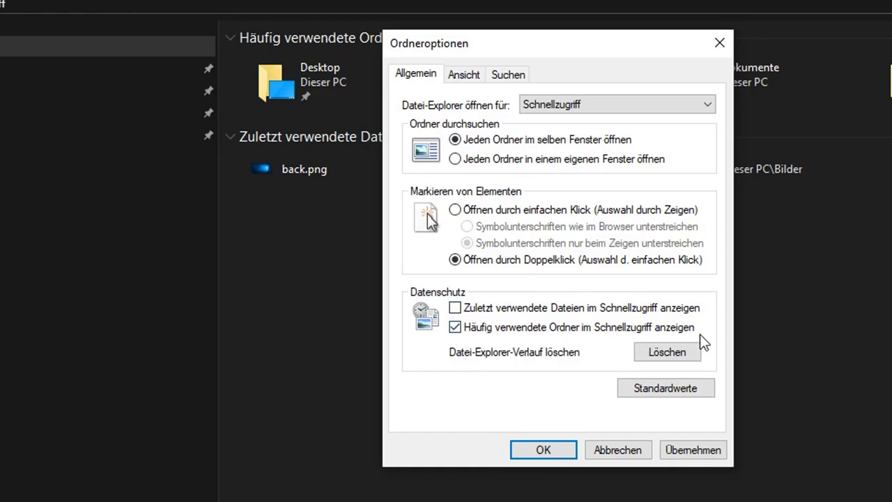
{"action": "left_click", "coordinate": [455, 327]}
{"action": "left_click", "coordinate": [697, 450]}
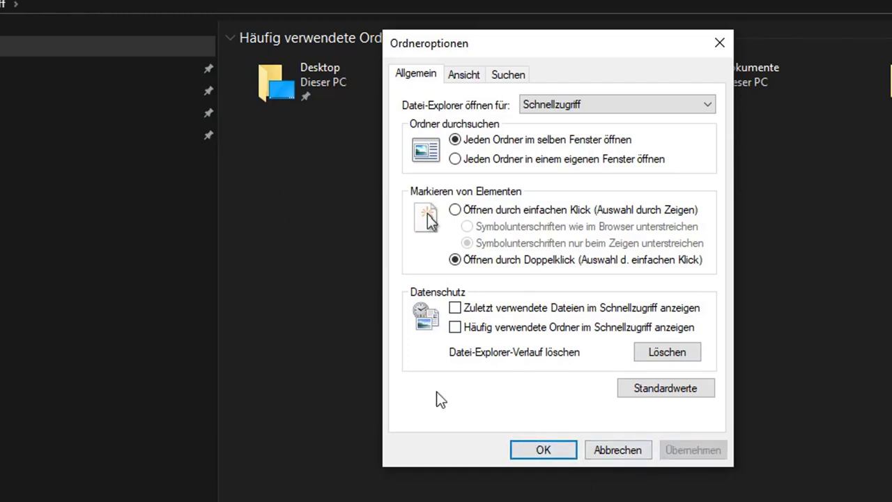
{"action": "left_click", "coordinate": [549, 453]}
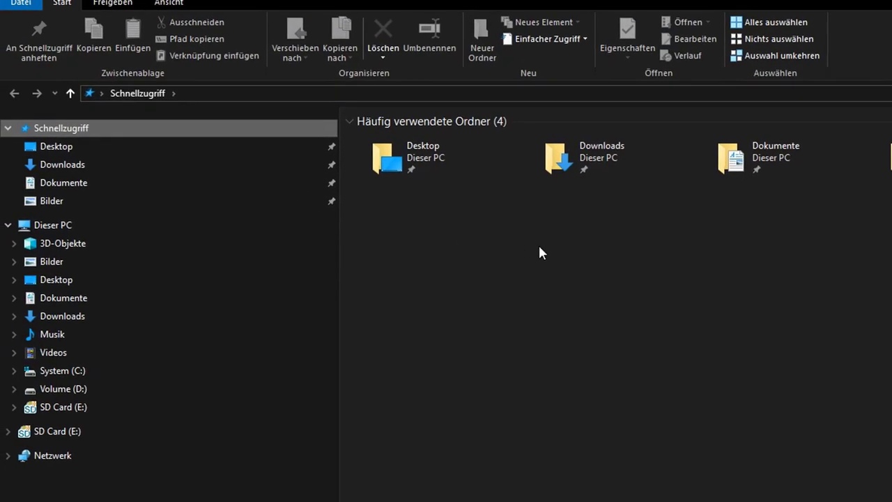
- Reopen the folder options, set File Explorer to open to Dieser PC, and apply and confirm the change
{"action": "right_click", "coordinate": [51, 128]}
{"action": "left_click", "coordinate": [183, 178]}
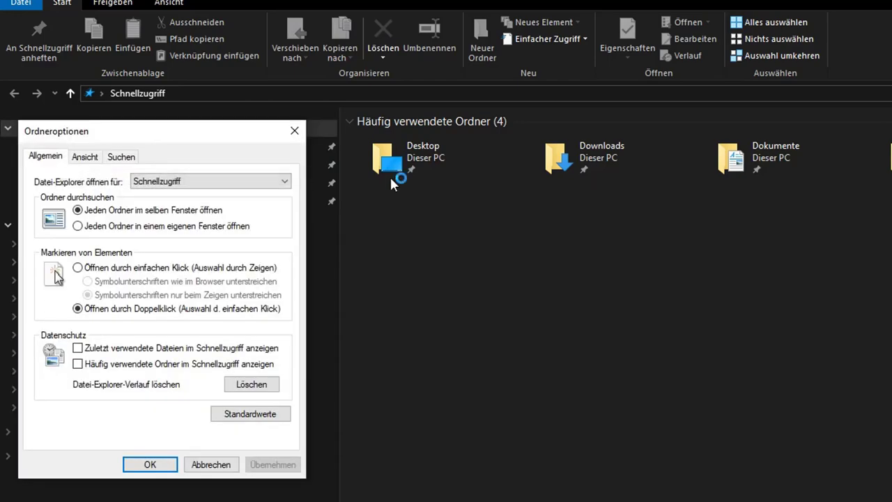
{"action": "left_click_drag", "start_coordinate": [181, 135], "coordinate": [693, 190]}
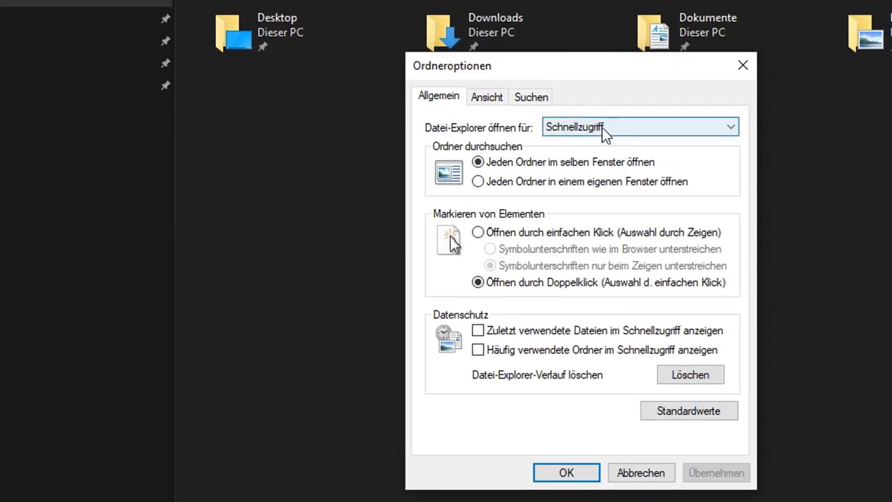
{"action": "left_click", "coordinate": [602, 127]}
{"action": "left_click", "coordinate": [587, 156]}
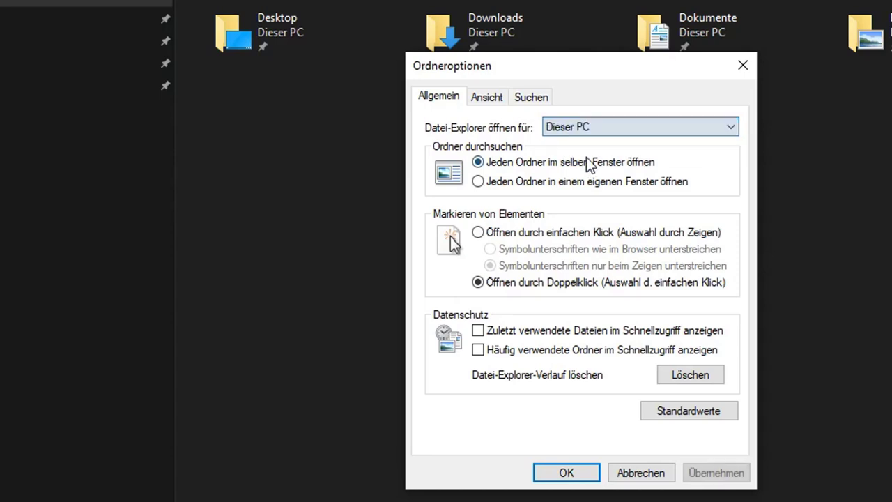
{"action": "left_click", "coordinate": [717, 473]}
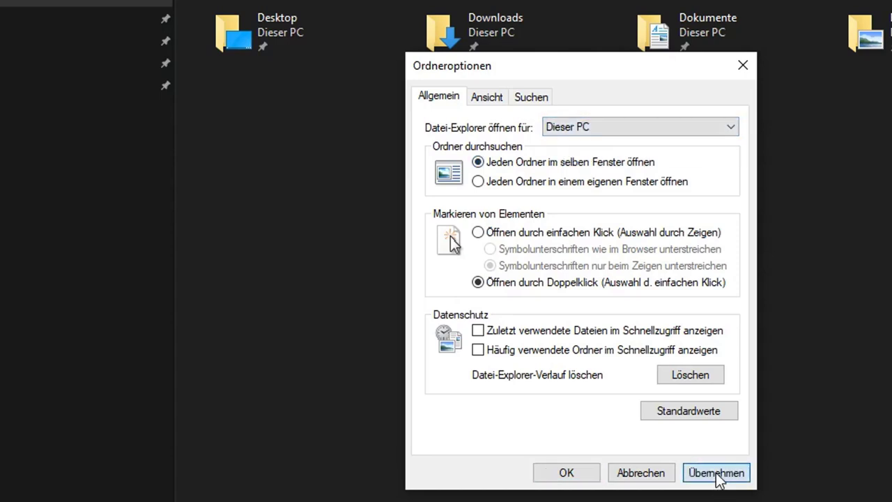
{"action": "left_click", "coordinate": [566, 473]}
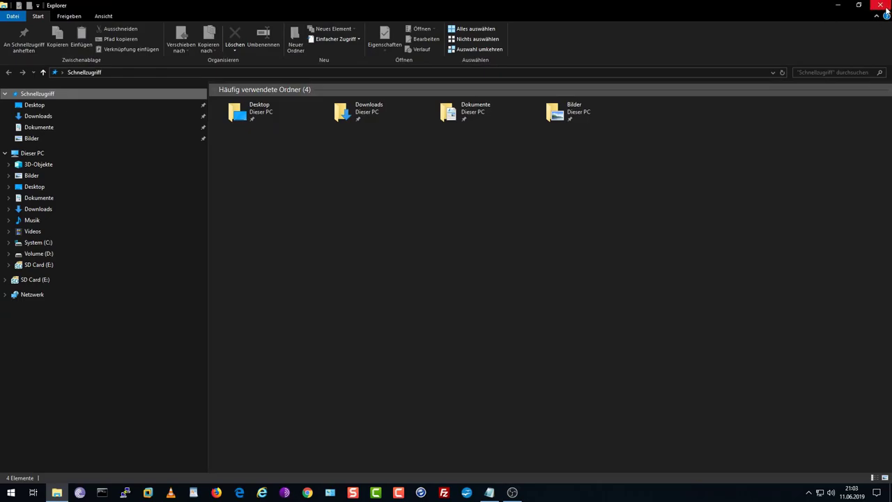
- Close and reopen File Explorer to check its start page, and switch to Schnellzugriff
{"action": "left_click", "coordinate": [882, 6]}
{"action": "left_click", "coordinate": [56, 492]}
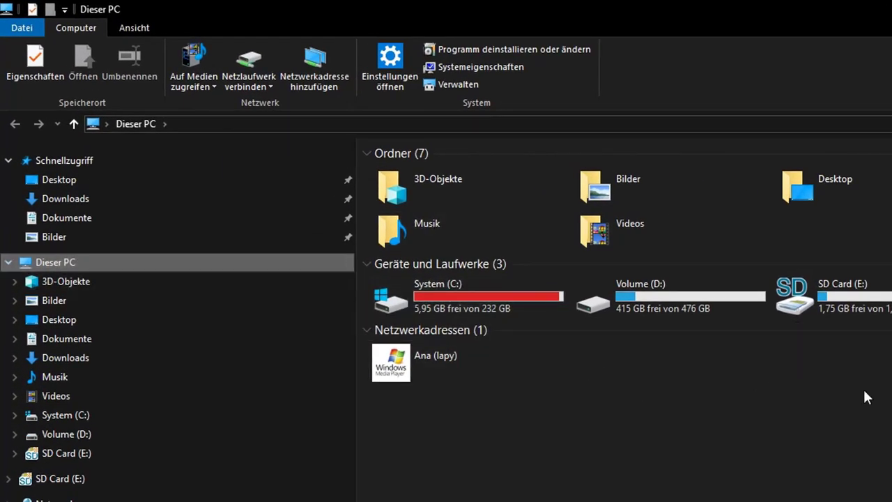
{"action": "left_click", "coordinate": [64, 161]}
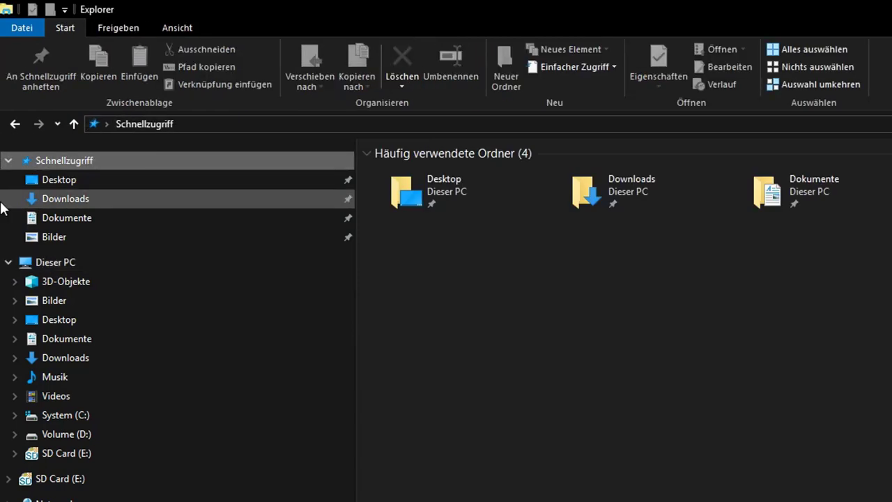
- In the folder options, set File Explorer to open to Schnellzugriff and re-enable showing recent files and frequent folders
{"action": "right_click", "coordinate": [70, 159]}
{"action": "left_click", "coordinate": [132, 218]}
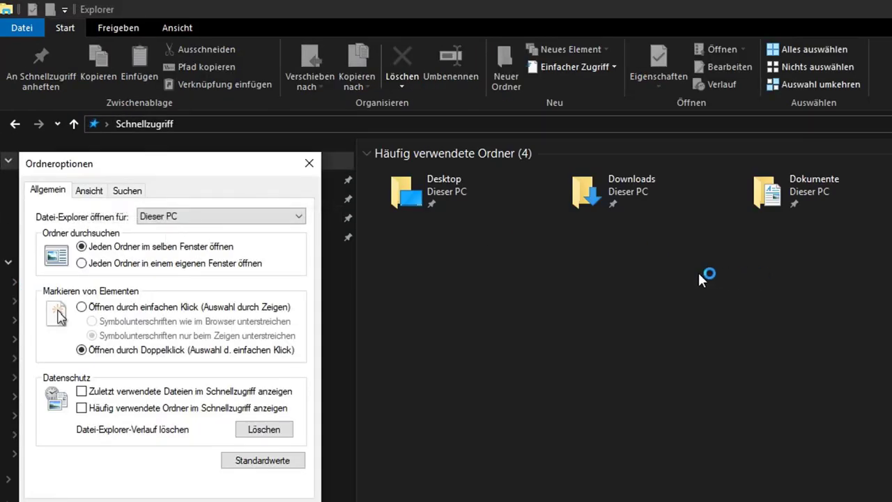
{"action": "left_click", "coordinate": [215, 219]}
{"action": "left_click", "coordinate": [202, 230]}
{"action": "left_click", "coordinate": [82, 408]}
{"action": "left_click", "coordinate": [81, 391]}
{"action": "key", "text": "Return"}
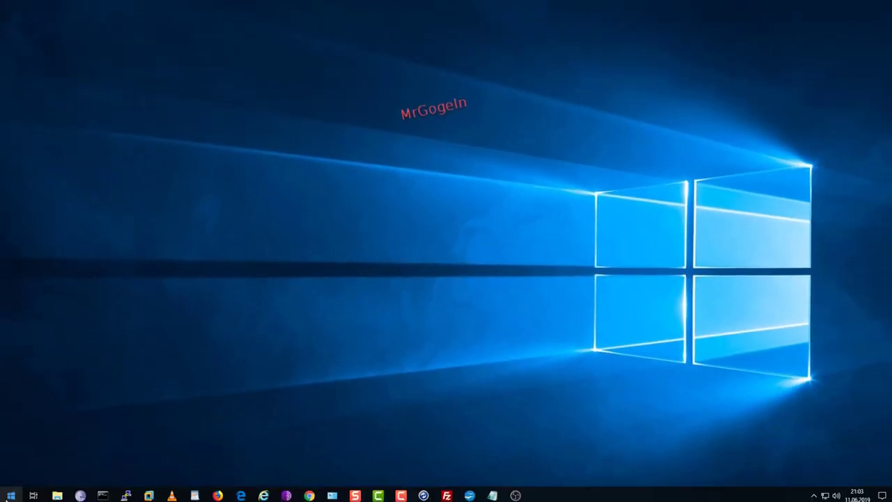
- Search Windows for "reg", open the Registrierungs-Editor as a smaller window, and collapse HKEY_CLASSES_ROOT
{"action": "left_click", "coordinate": [6, 495]}
{"action": "type", "text": "reg"}
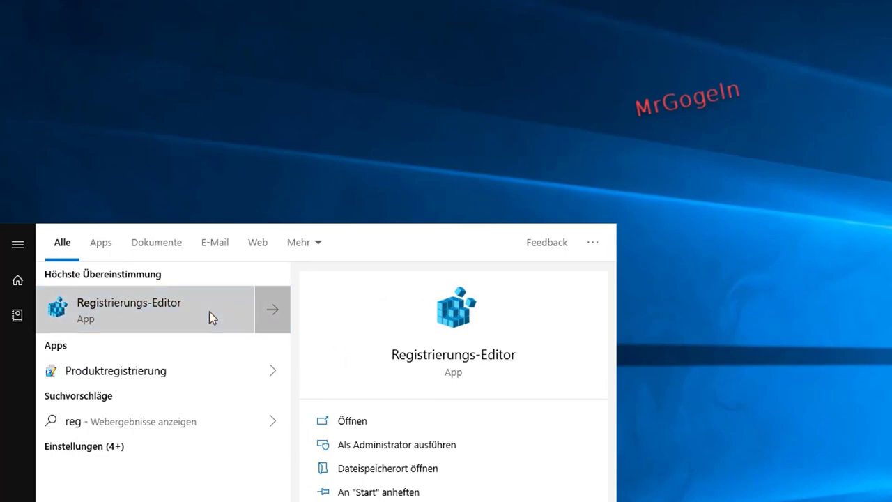
{"action": "left_click", "coordinate": [209, 315]}
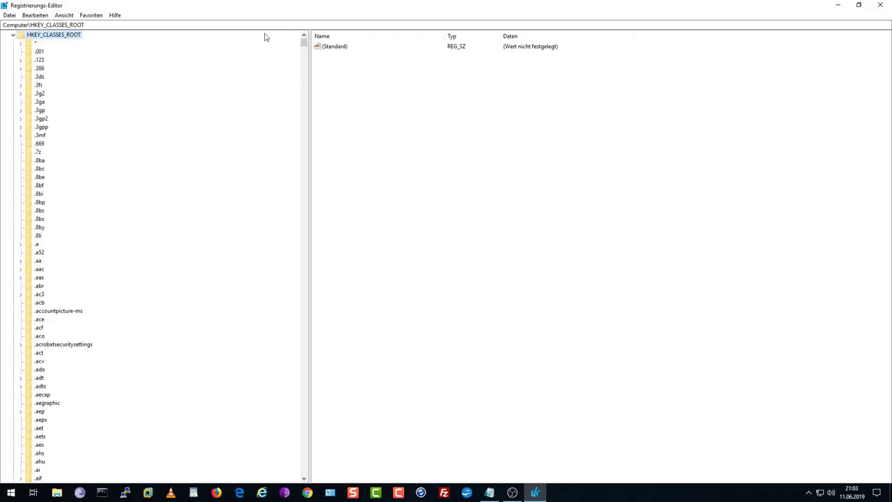
{"action": "double_click", "coordinate": [279, 11]}
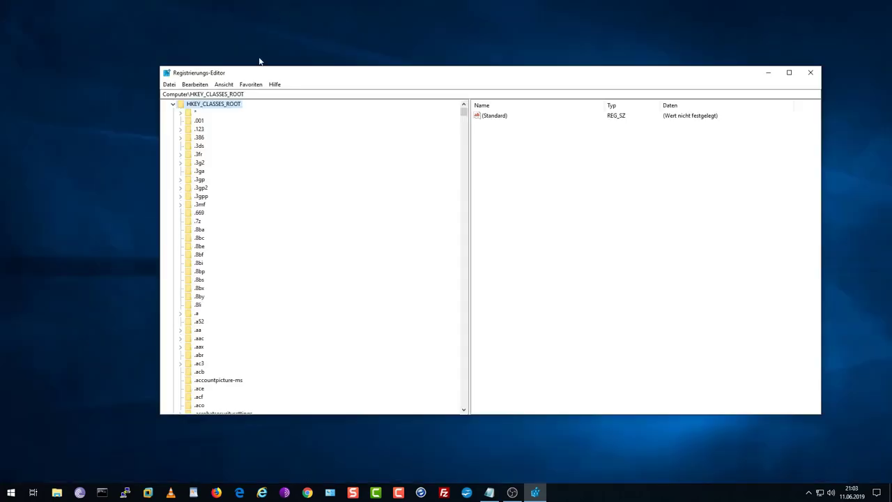
{"action": "left_click", "coordinate": [173, 105]}
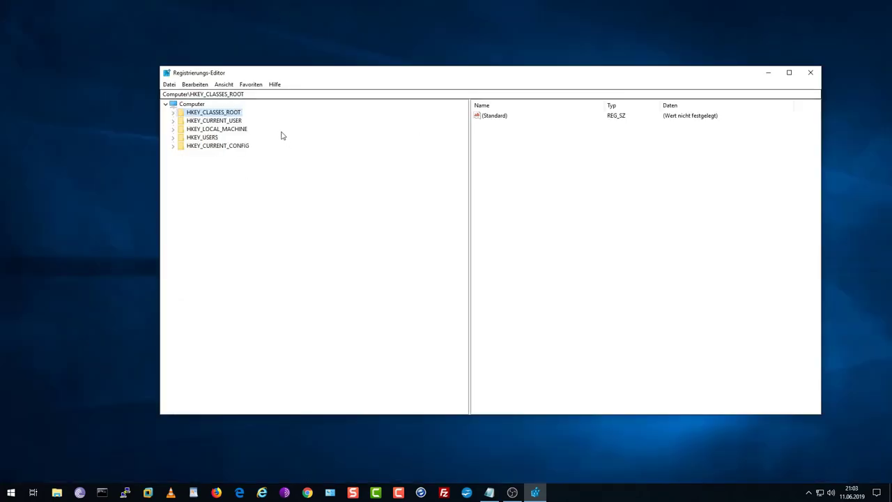
- Enlarge the editor window upward and expand HKEY_LOCAL_MACHINE down to its SOFTWARE key
{"action": "left_click", "coordinate": [223, 121]}
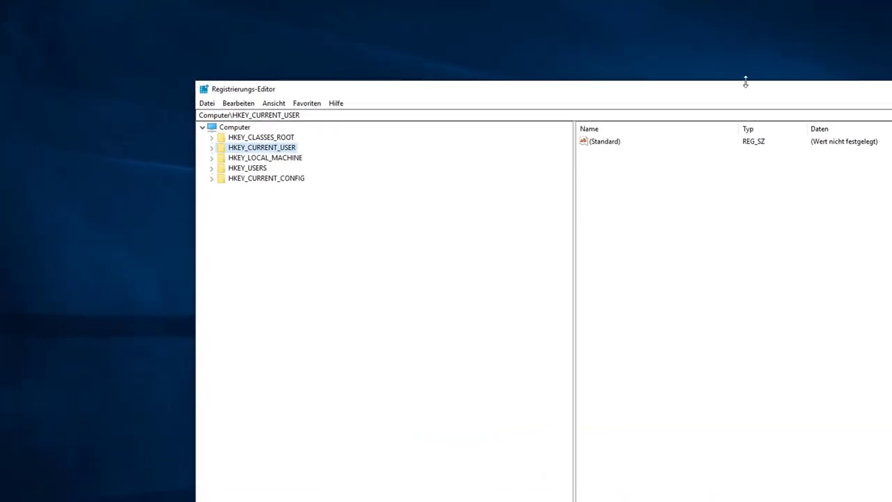
{"action": "left_click_drag", "start_coordinate": [744, 83], "coordinate": [732, 21]}
{"action": "left_click", "coordinate": [240, 95]}
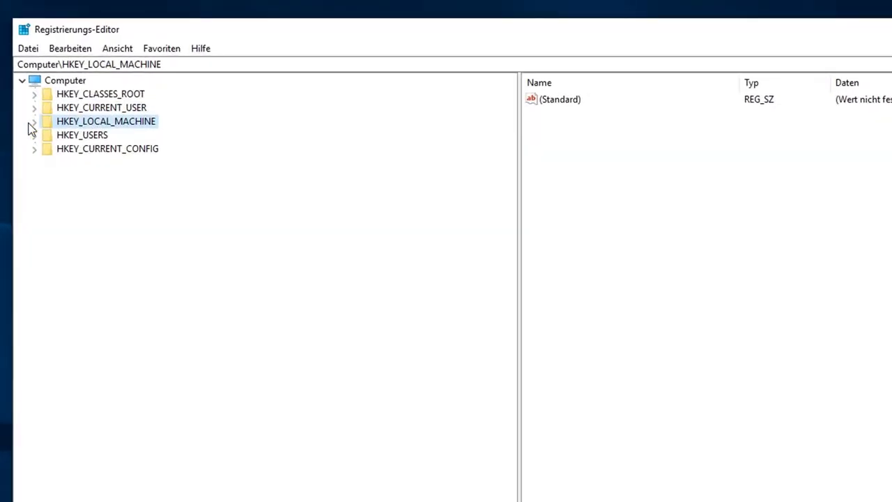
{"action": "left_click", "coordinate": [35, 122]}
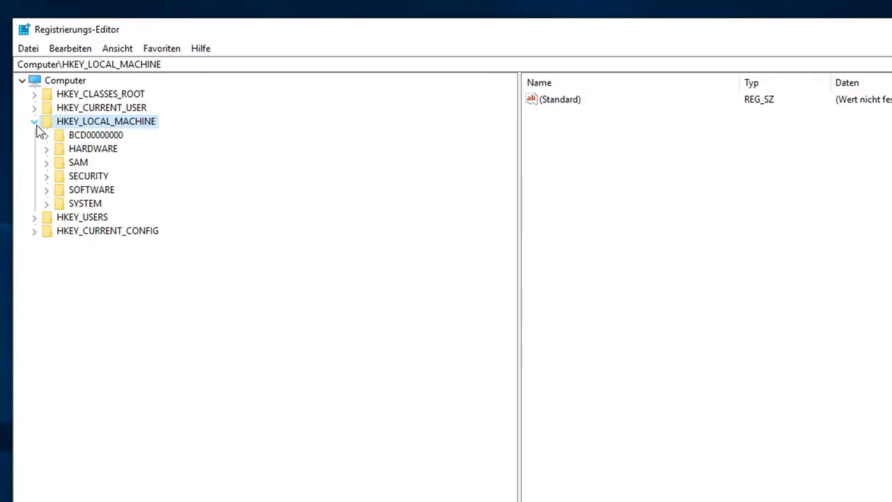
{"action": "left_click", "coordinate": [46, 191]}
- Select and expand the Microsoft key under HKEY_LOCAL_MACHINE\SOFTWARE
{"action": "scroll", "coordinate": [160, 209], "scroll_direction": "down", "scroll_amount": 2}
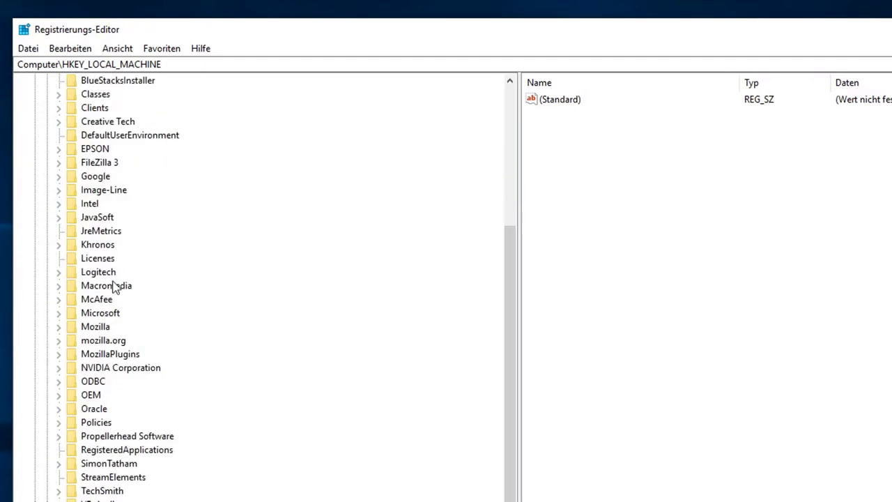
{"action": "left_click", "coordinate": [102, 411]}
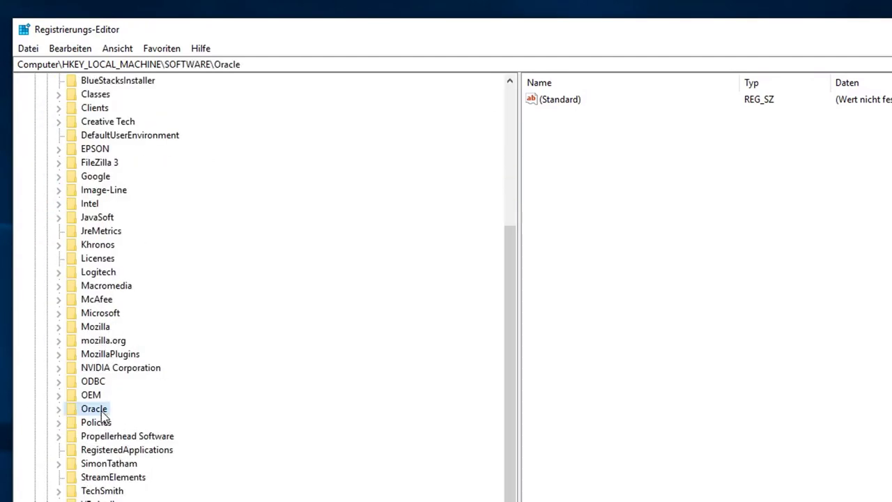
{"action": "key", "text": "m"}
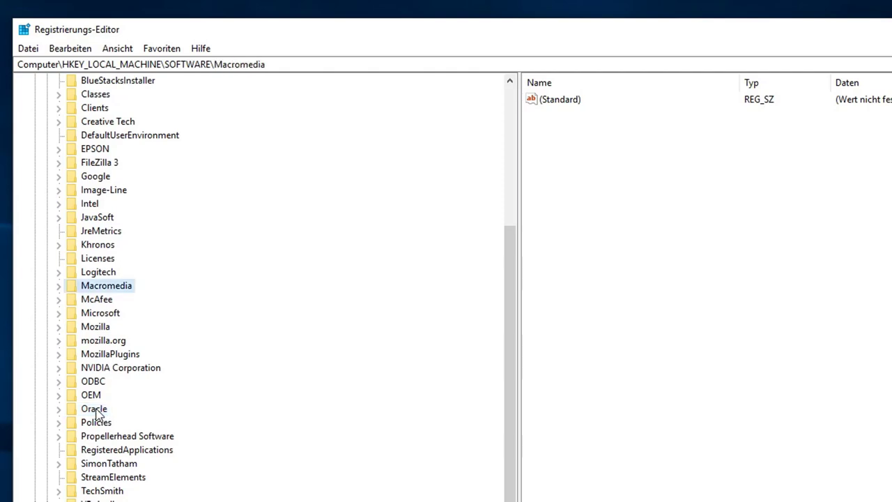
{"action": "left_click", "coordinate": [97, 313]}
{"action": "left_click", "coordinate": [60, 313]}
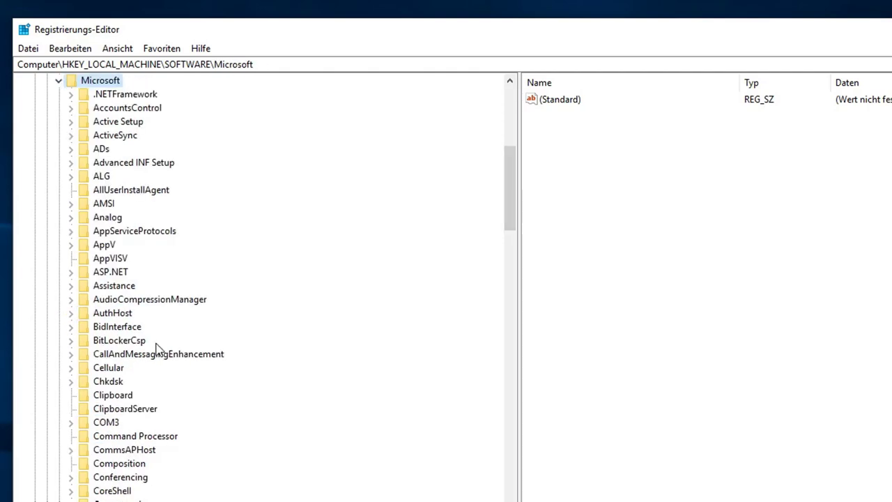
- Expand the Windows key under Microsoft and open its CurrentVersion subkey
{"action": "scroll", "coordinate": [168, 361], "scroll_direction": "down", "scroll_amount": 7}
{"action": "key", "text": "w"}
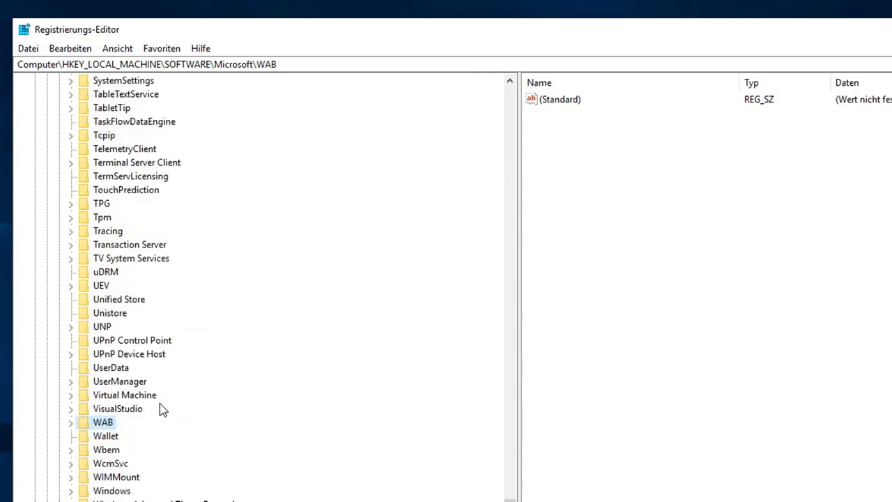
{"action": "left_click", "coordinate": [118, 491]}
{"action": "scroll", "coordinate": [122, 492], "scroll_direction": "down", "scroll_amount": 4}
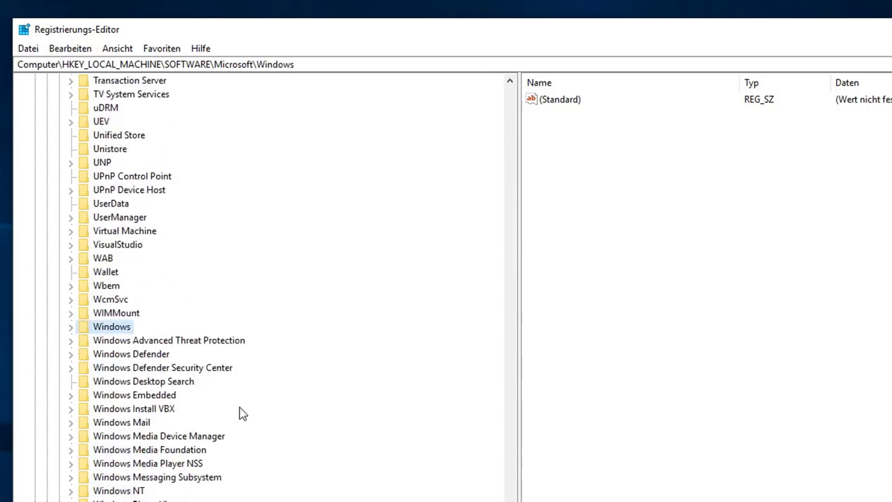
{"action": "left_click", "coordinate": [70, 326]}
{"action": "left_click", "coordinate": [105, 341]}
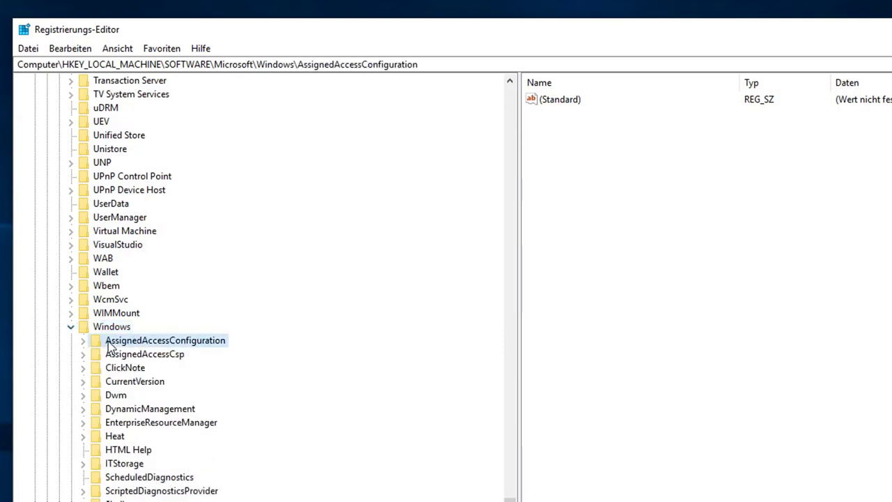
{"action": "left_click", "coordinate": [124, 382]}
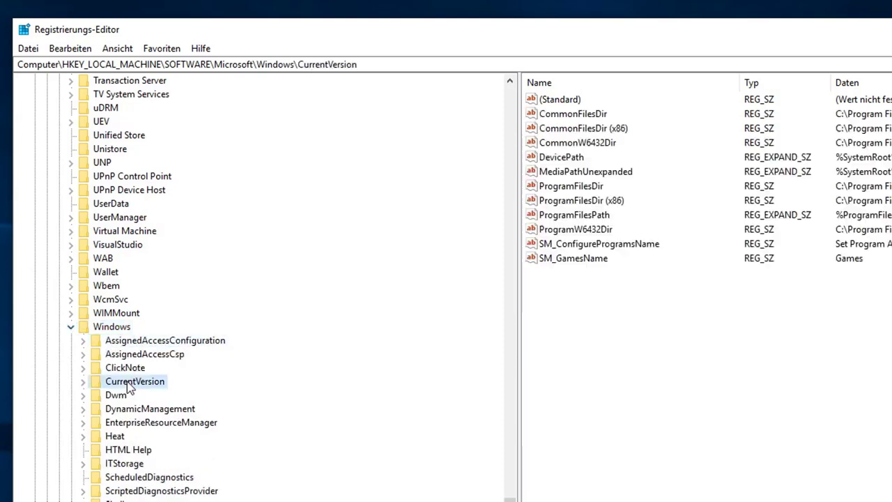
{"action": "left_click", "coordinate": [83, 381]}
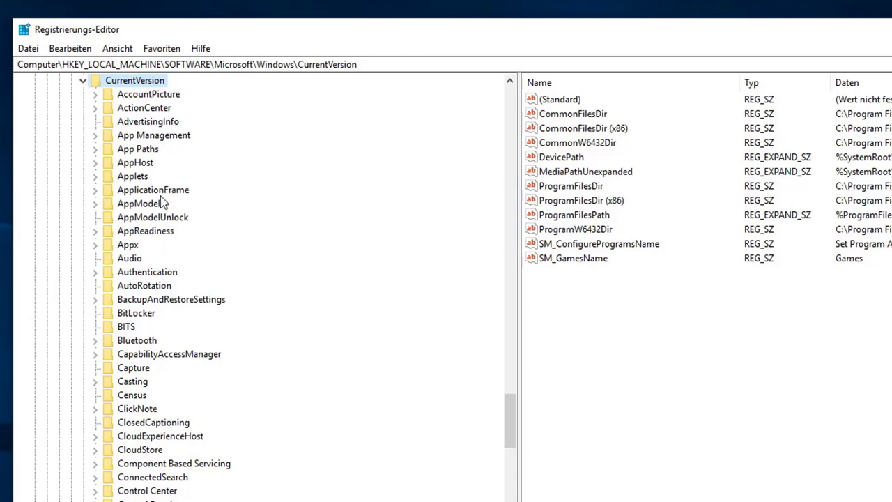
- Find and select the Explorer key under HKEY_LOCAL_MACHINE\SOFTWARE\Microsoft\Windows\CurrentVersion
{"action": "scroll", "coordinate": [152, 167], "scroll_direction": "down", "scroll_amount": 5}
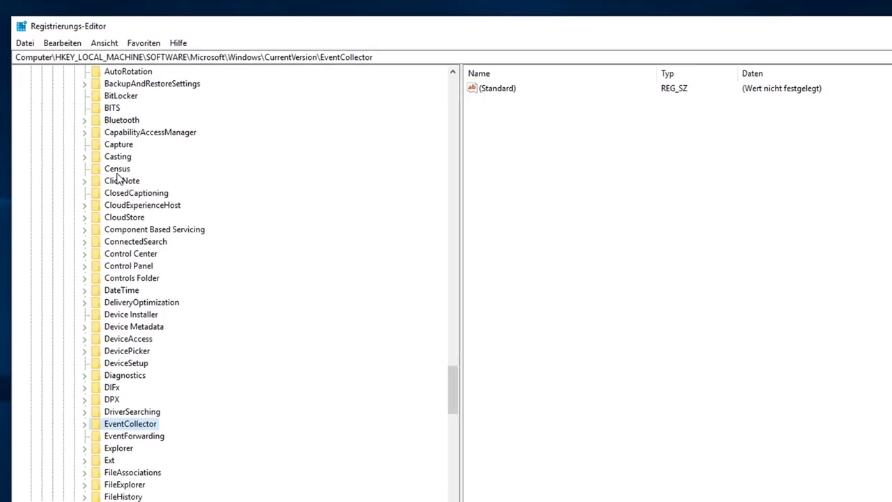
{"action": "left_click", "coordinate": [133, 194]}
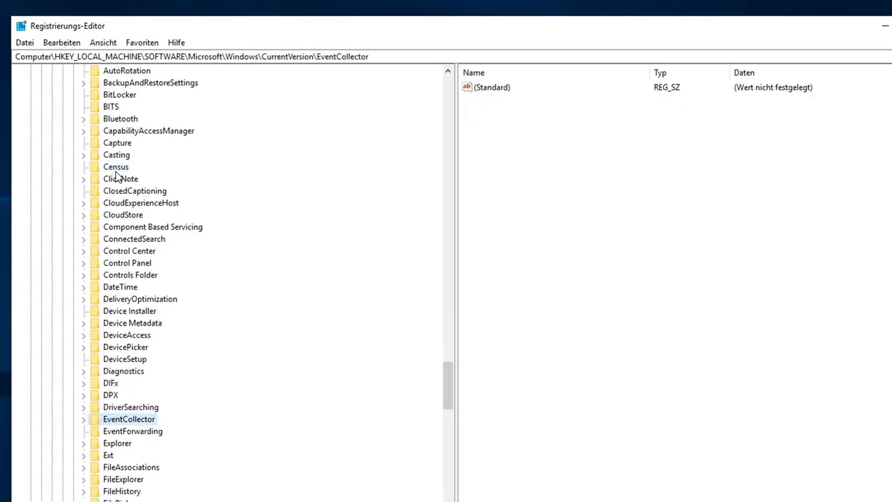
{"action": "scroll", "coordinate": [117, 174], "scroll_direction": "up", "scroll_amount": 4}
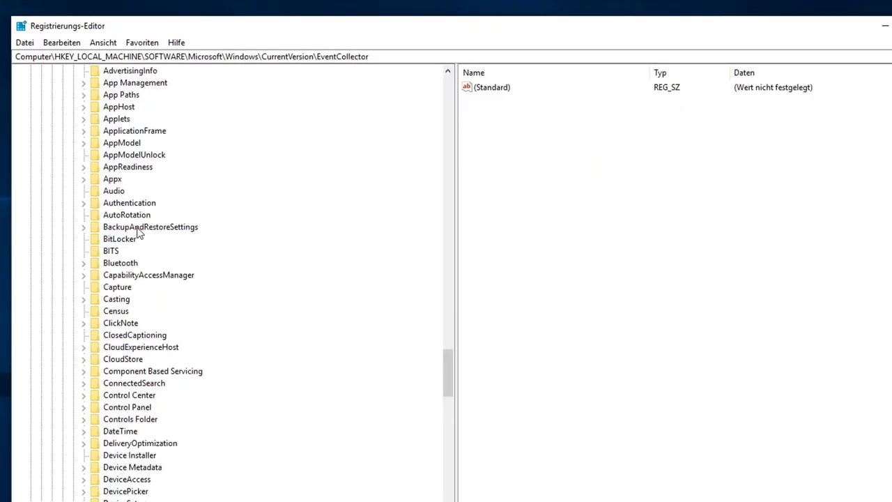
{"action": "key", "text": "Down"}
{"action": "scroll", "coordinate": [175, 157], "scroll_direction": "up", "scroll_amount": 3}
{"action": "scroll", "coordinate": [165, 126], "scroll_direction": "down", "scroll_amount": 4}
{"action": "scroll", "coordinate": [90, 138], "scroll_direction": "up", "scroll_amount": 3}
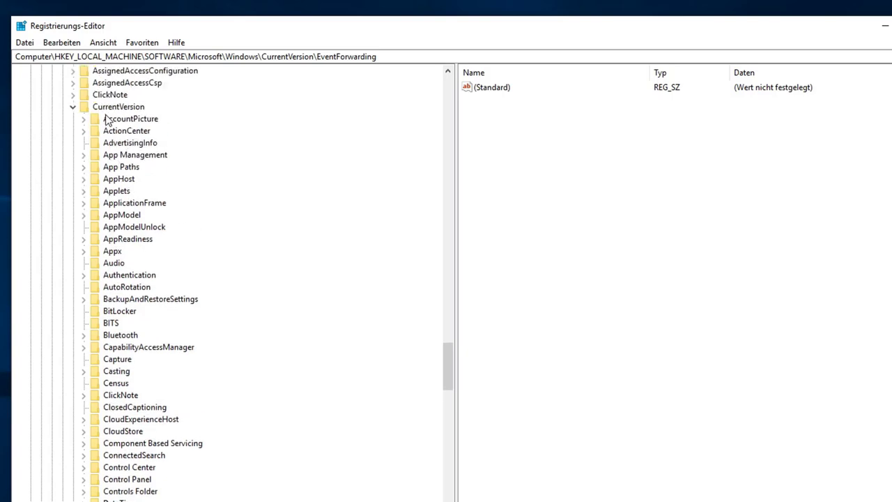
{"action": "left_click", "coordinate": [123, 372]}
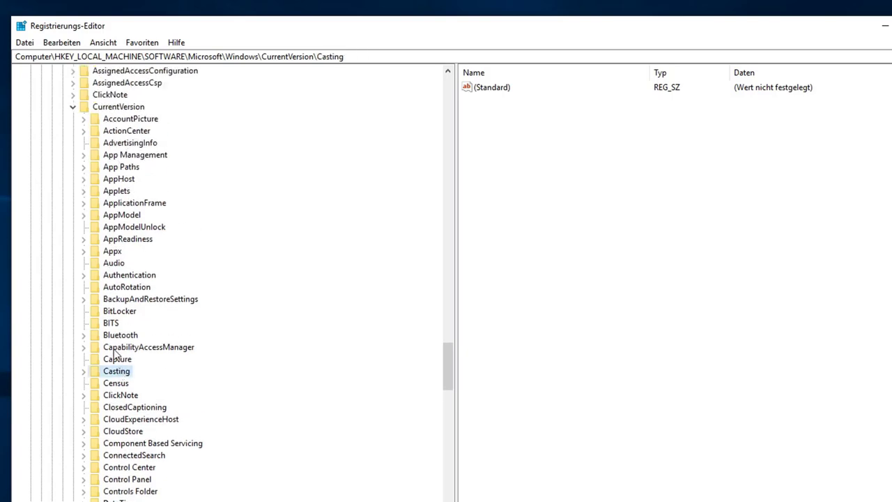
{"action": "scroll", "coordinate": [194, 369], "scroll_direction": "down", "scroll_amount": 6}
{"action": "key", "text": "e"}
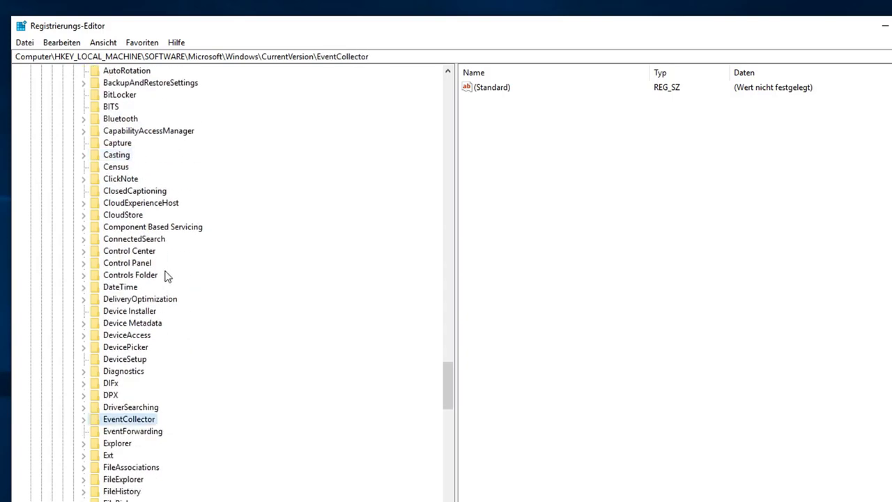
{"action": "scroll", "coordinate": [140, 258], "scroll_direction": "down", "scroll_amount": 1}
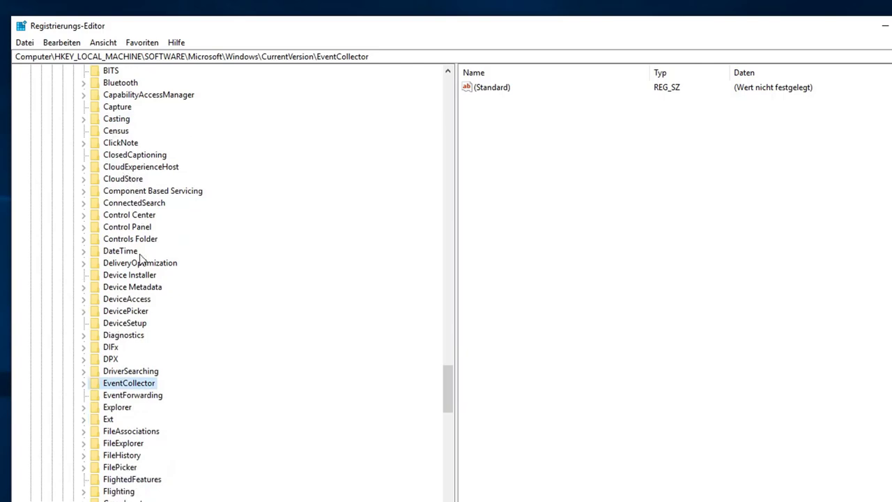
{"action": "left_click", "coordinate": [134, 412]}
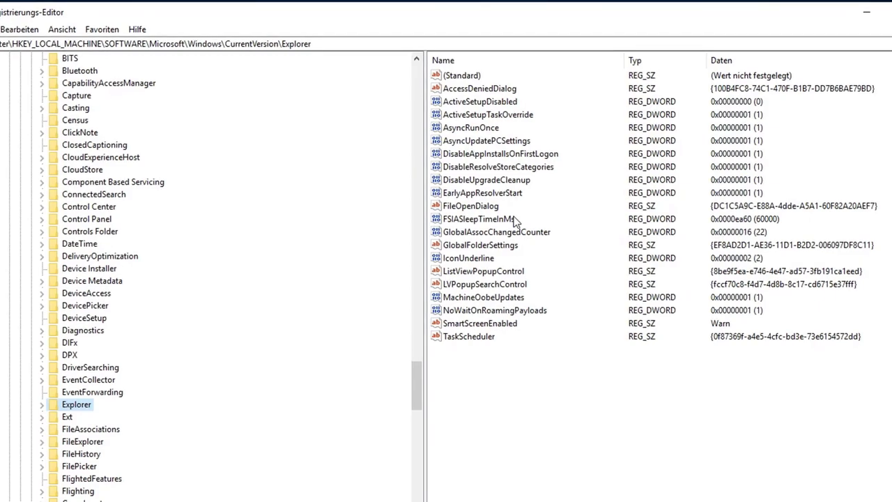
- Create a new 32-bit DWORD value named HubMode in the Explorer key
{"action": "right_click", "coordinate": [552, 407]}
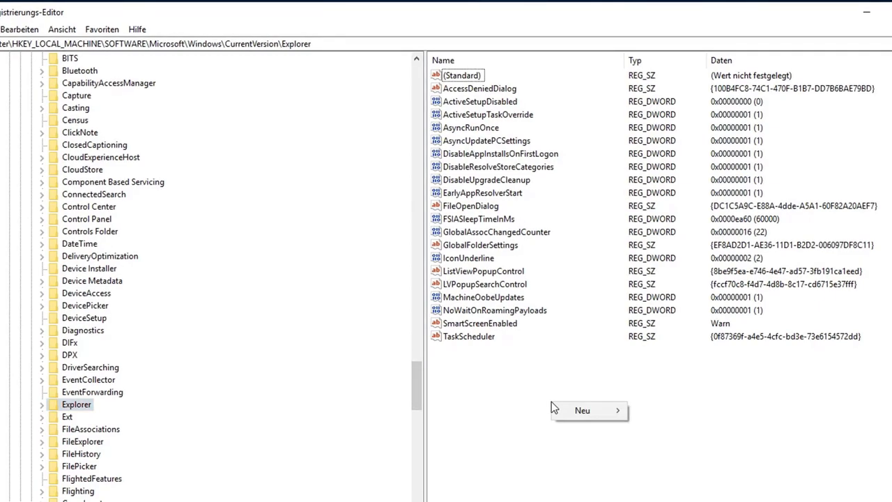
{"action": "mouse_move", "coordinate": [570, 411]}
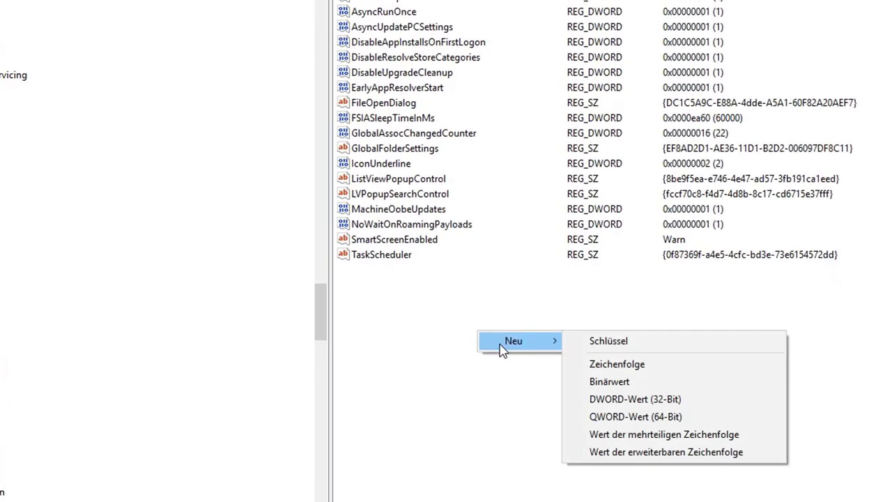
{"action": "left_click", "coordinate": [666, 400]}
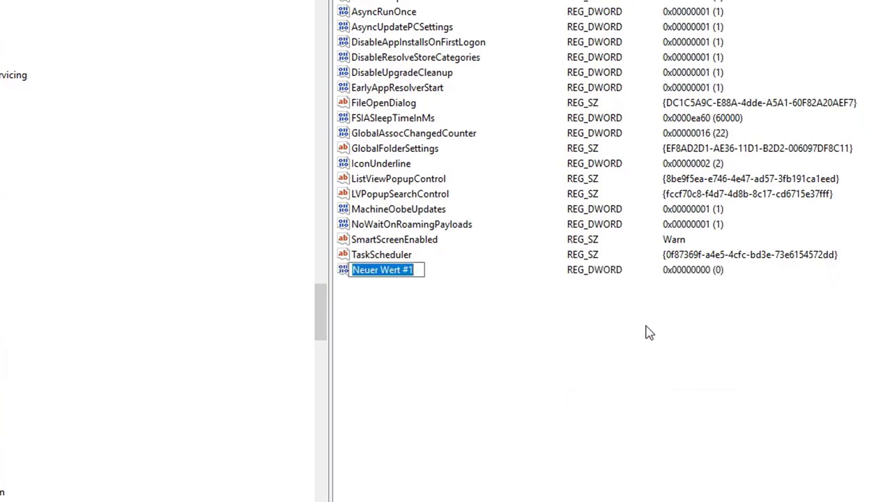
{"action": "type", "text": "Hu"}
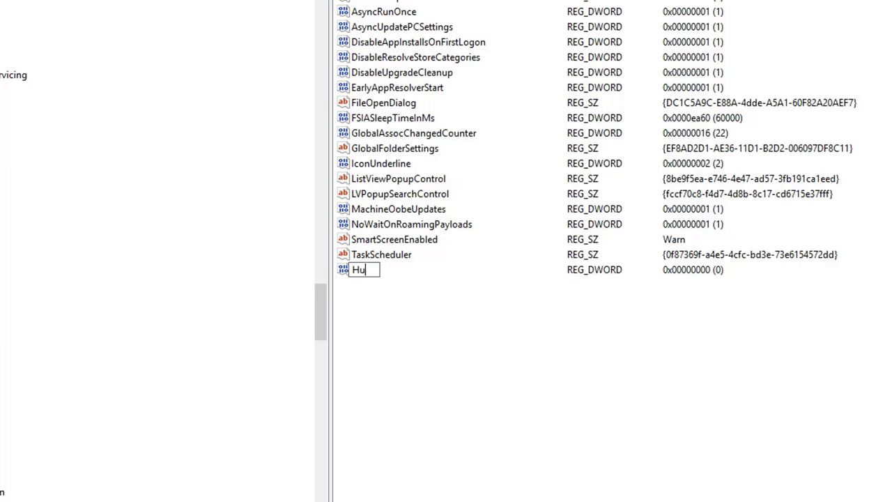
{"action": "type", "text": "bMode"}
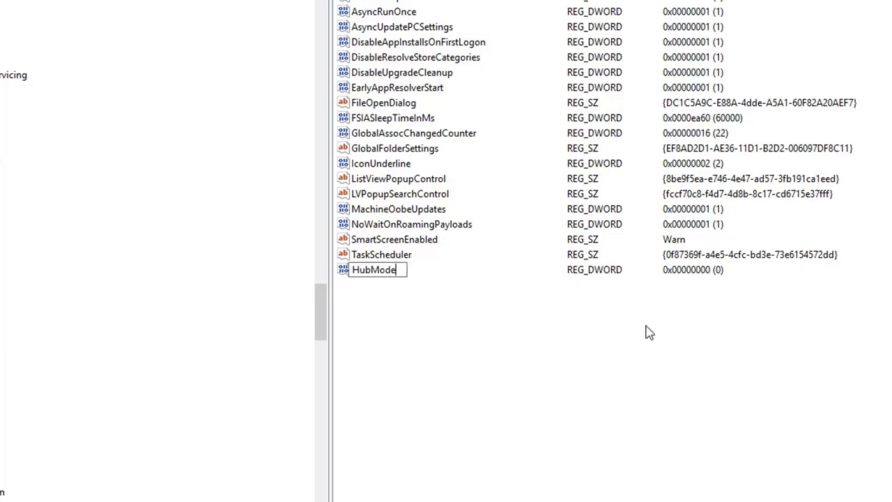
{"action": "key", "text": "Return"}
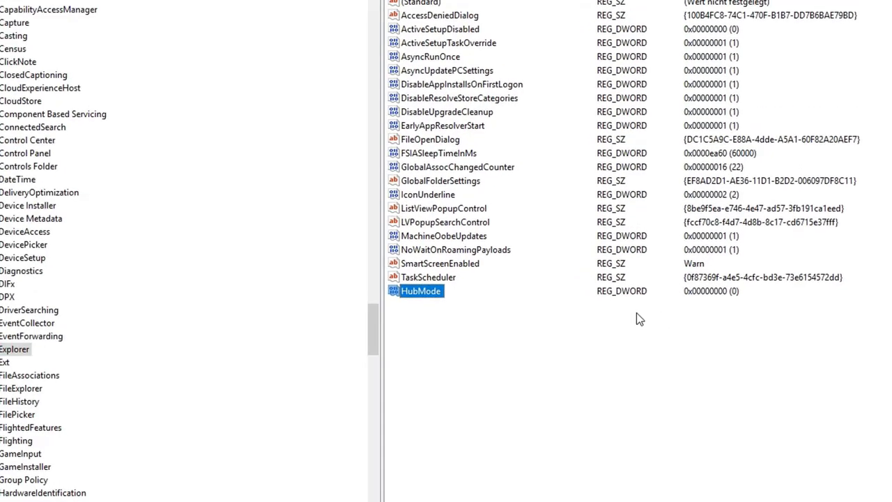
- Set the HubMode value to 1 and refresh the registry view
{"action": "double_click", "coordinate": [369, 273]}
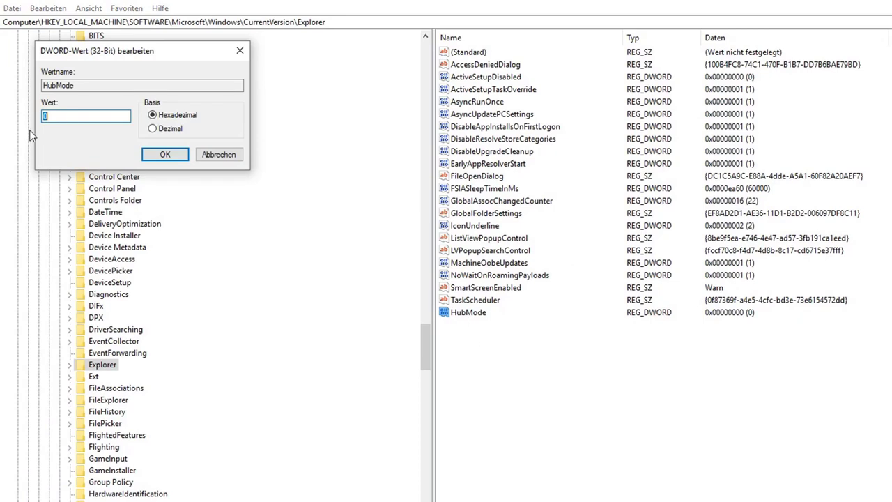
{"action": "left_click", "coordinate": [80, 114]}
{"action": "left_click", "coordinate": [164, 154]}
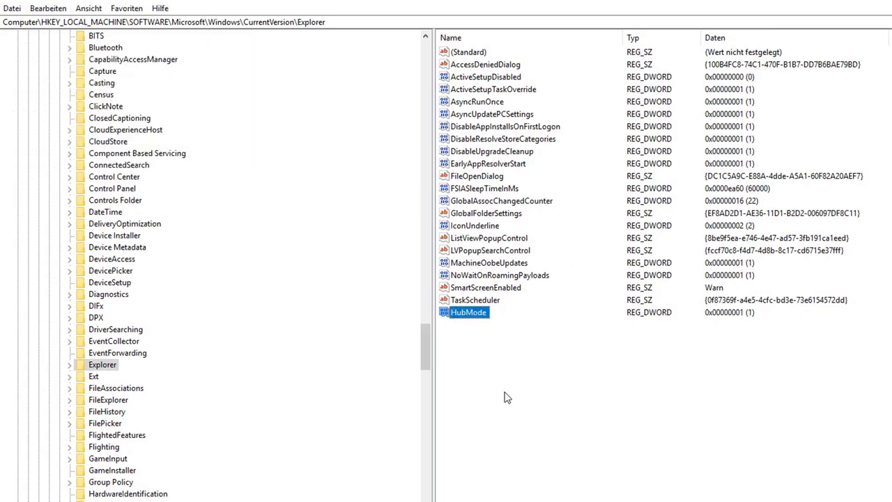
{"action": "left_click", "coordinate": [88, 8]}
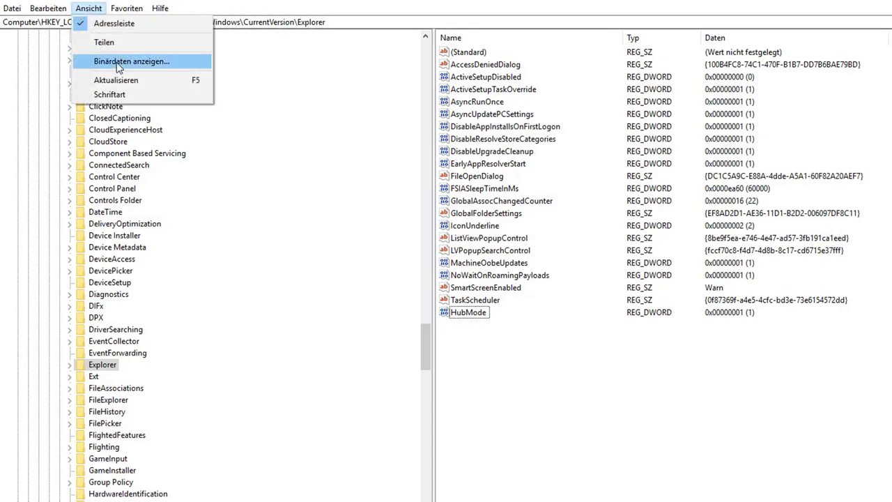
{"action": "left_click", "coordinate": [124, 80]}
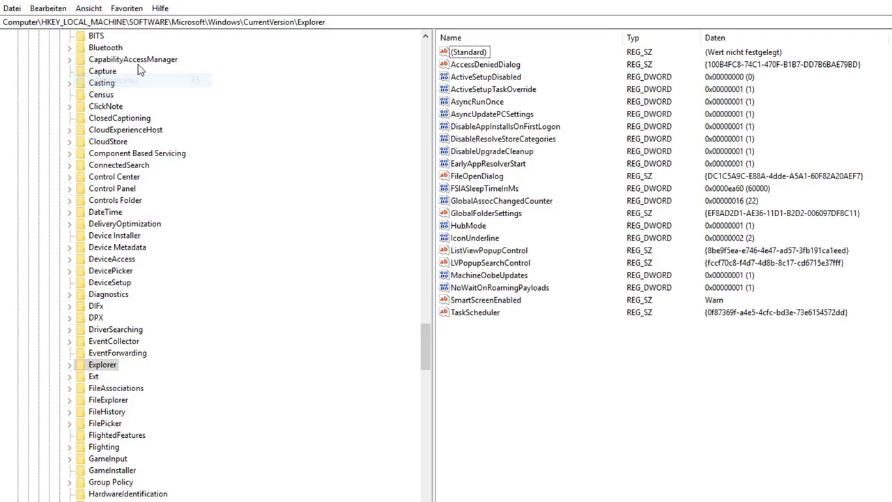
- Minimize the Registrierungs-Editor and open File Explorer to check the navigation pane and Dieser PC for the Schnellzugriff entry
{"action": "left_click", "coordinate": [856, 2]}
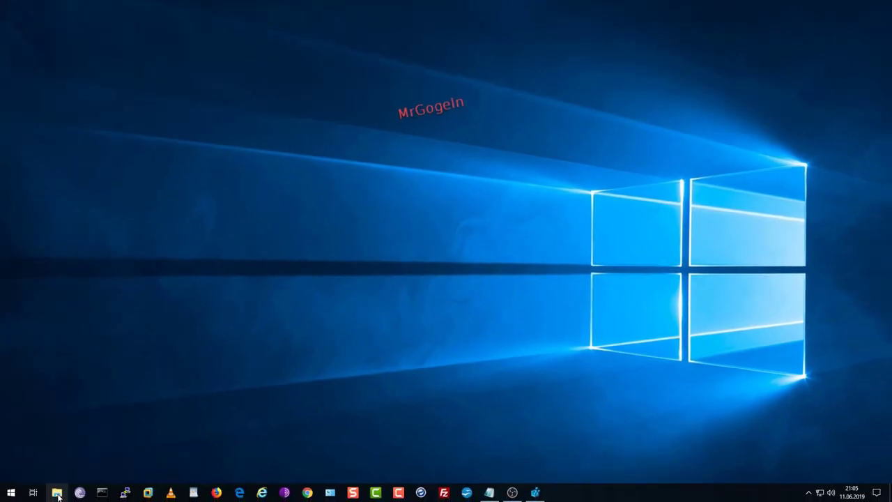
{"action": "left_click", "coordinate": [57, 493]}
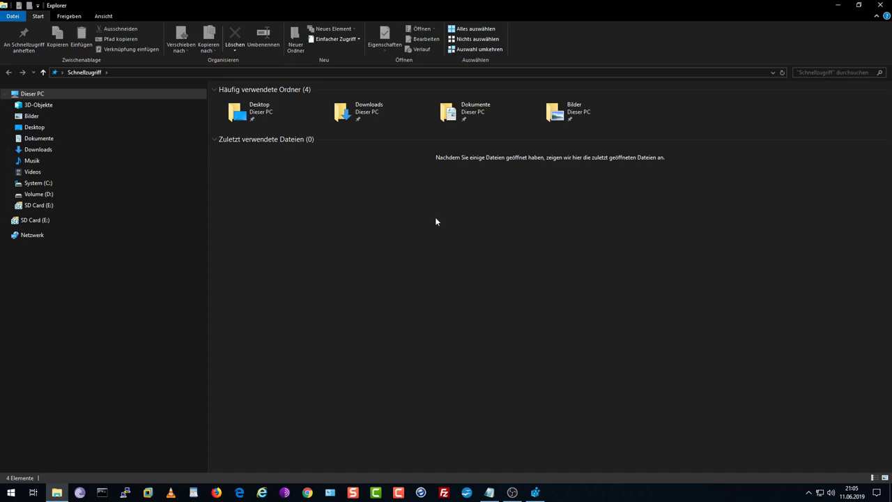
{"action": "left_click", "coordinate": [29, 93]}
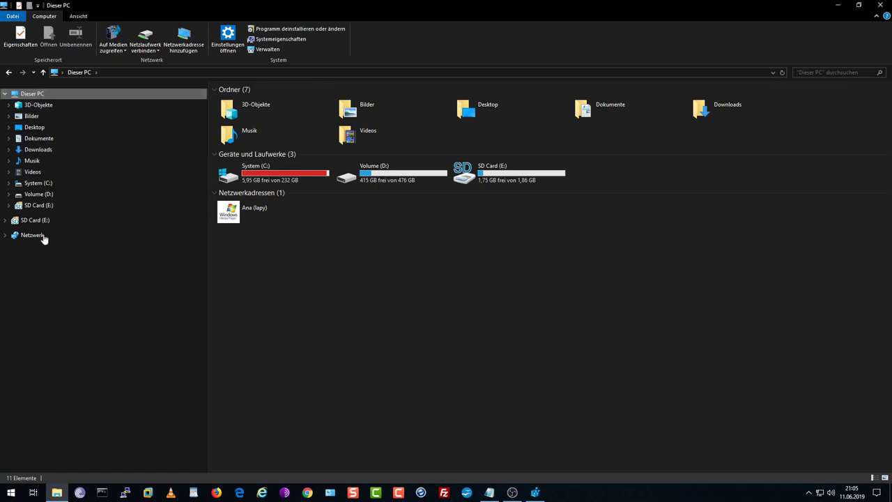
{"action": "left_click", "coordinate": [5, 93]}
{"action": "left_click", "coordinate": [5, 94]}
- Switch to the Registrierungs-Editor, set HubMode to 0, refresh the registry view, and reopen File Explorer to check the navigation pane
{"action": "left_click", "coordinate": [533, 492]}
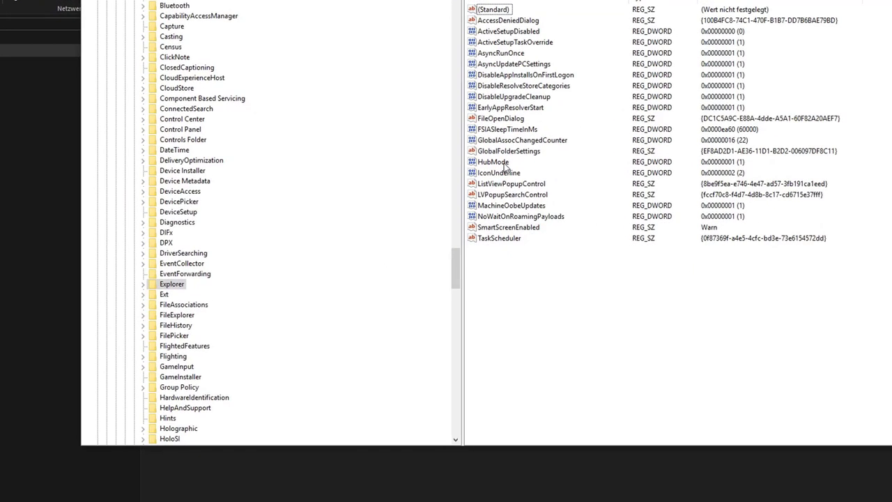
{"action": "left_click", "coordinate": [505, 163]}
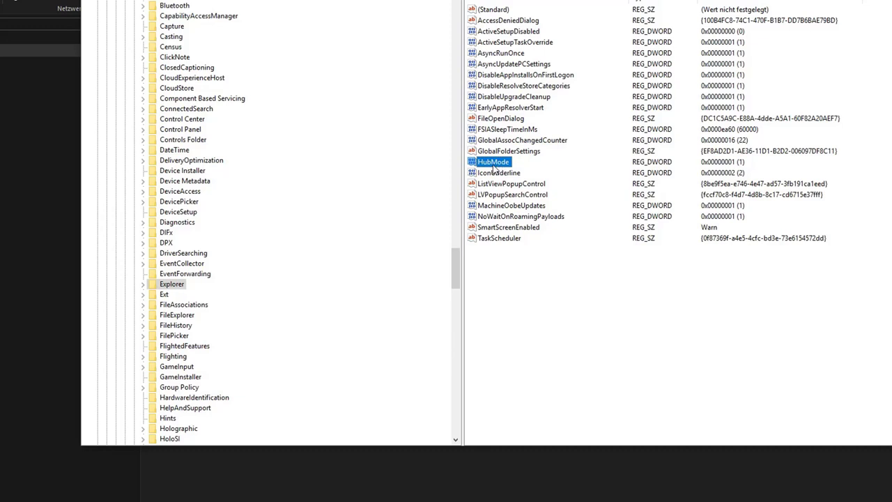
{"action": "double_click", "coordinate": [478, 163]}
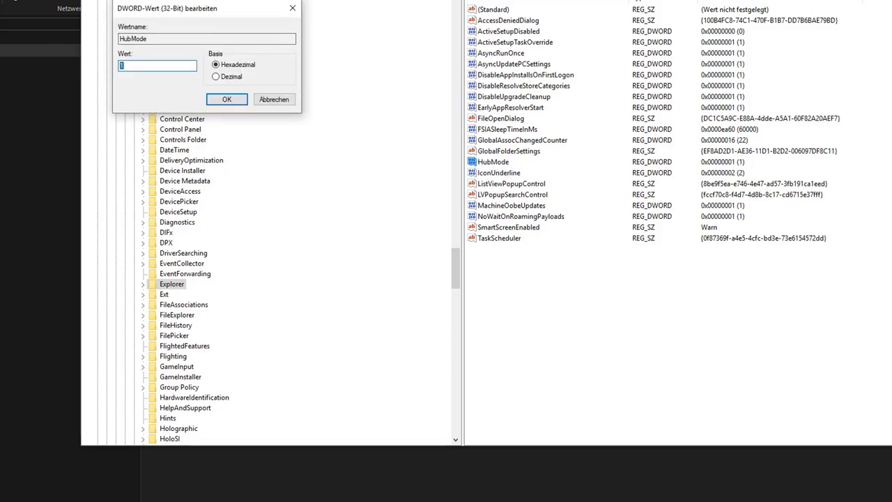
{"action": "left_click", "coordinate": [226, 99]}
{"action": "left_click", "coordinate": [159, 1]}
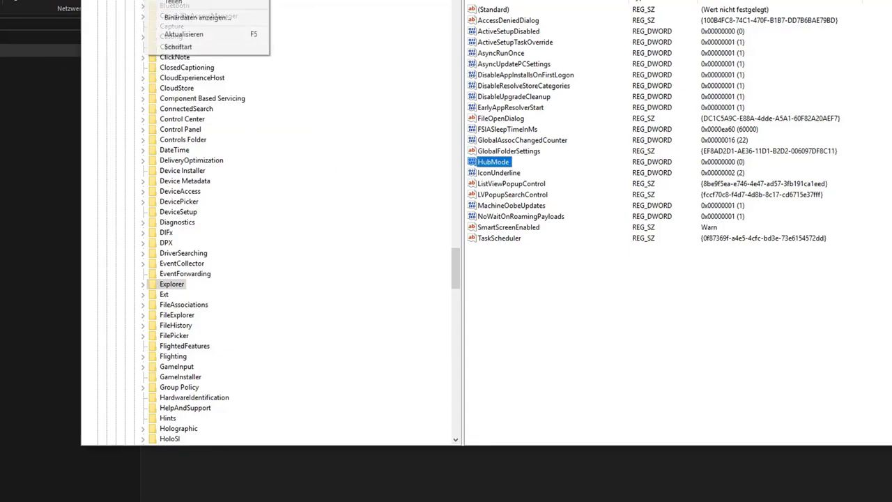
{"action": "left_click", "coordinate": [182, 35]}
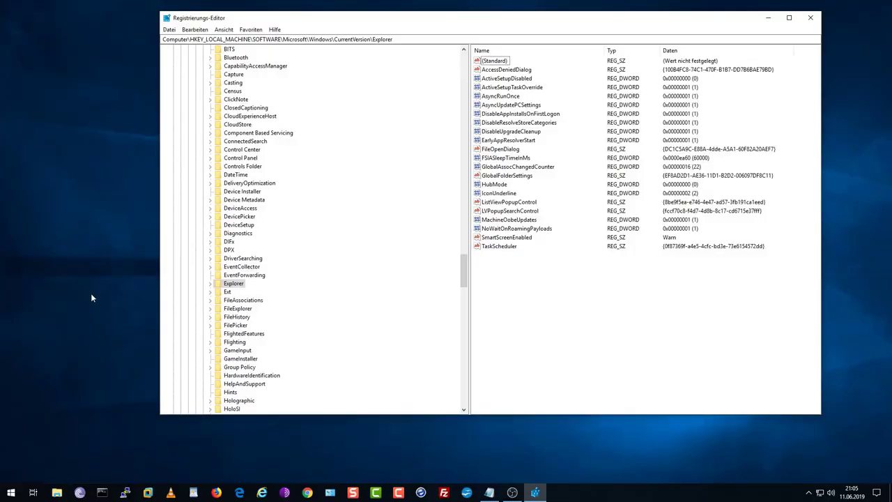
{"action": "left_click", "coordinate": [56, 492]}
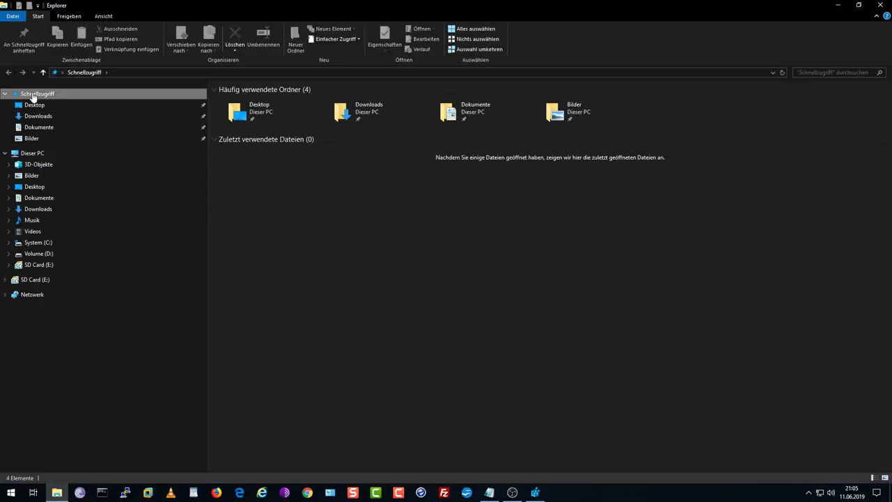
- Return to the Registrierungs-Editor, set HubMode to 1 again and close the editor
{"action": "left_click", "coordinate": [535, 493]}
{"action": "double_click", "coordinate": [496, 184]}
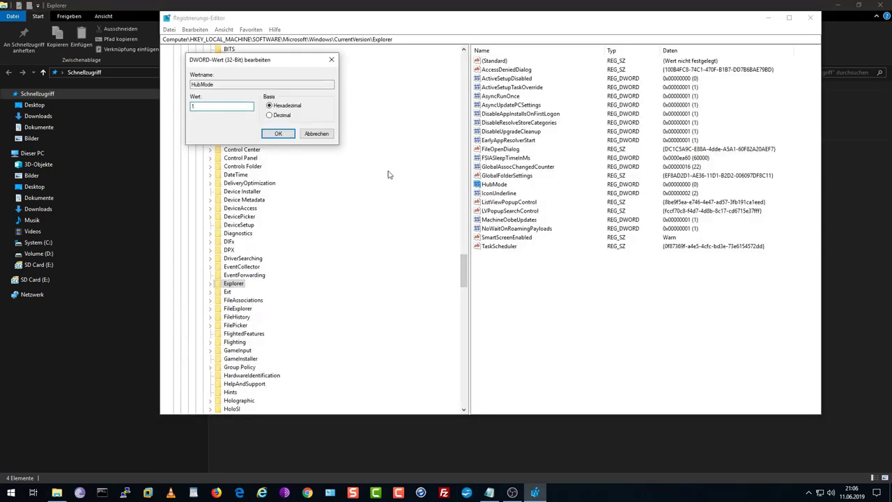
{"action": "left_click", "coordinate": [278, 134]}
{"action": "left_click", "coordinate": [810, 17]}
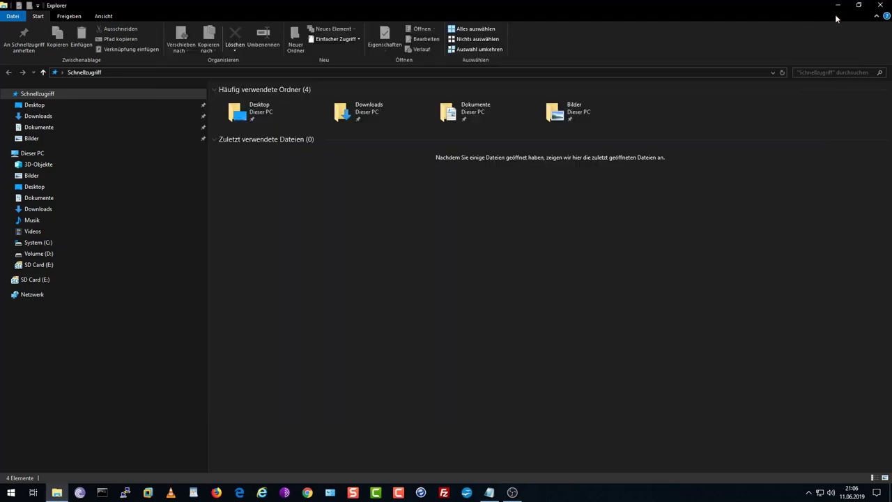
- Close the open File Explorer window, then check the navigation pane in a fresh one and close it
{"action": "left_click", "coordinate": [880, 5]}
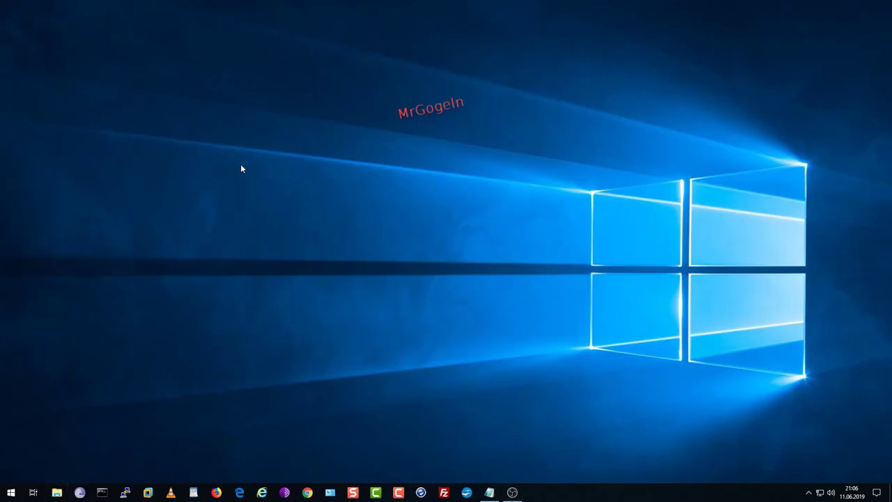
{"action": "key", "text": "super+e"}
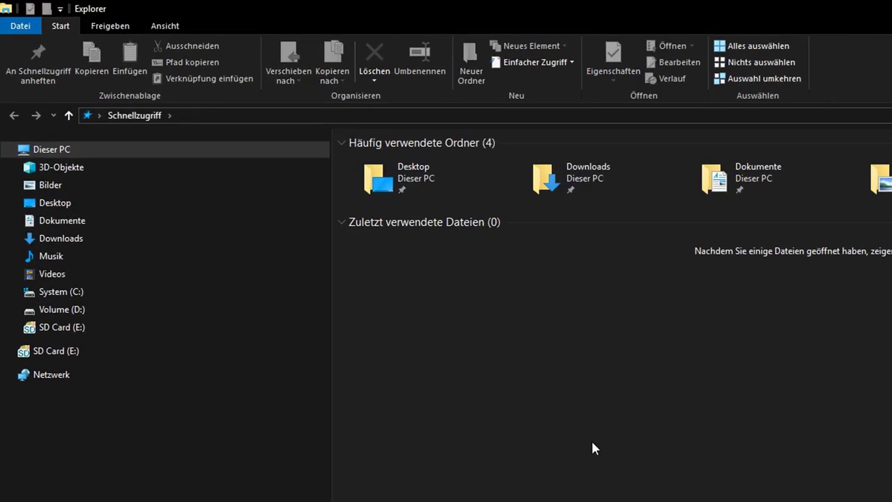
{"action": "key", "text": "alt+F4"}
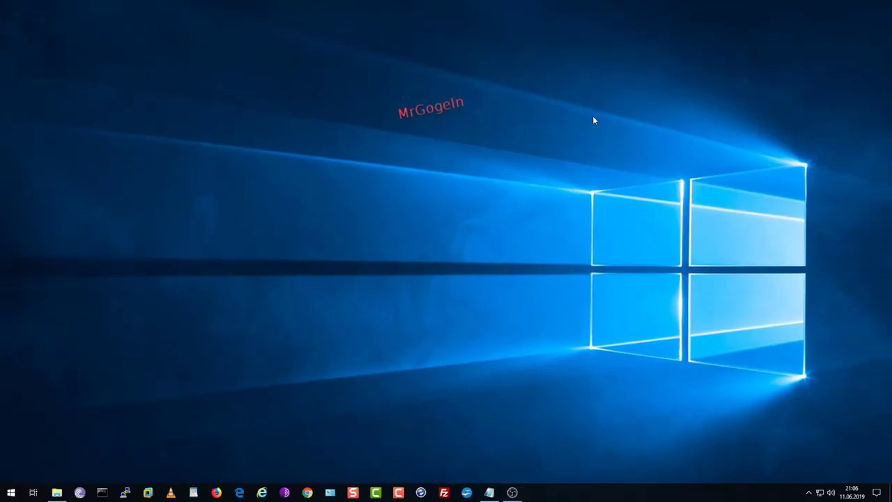